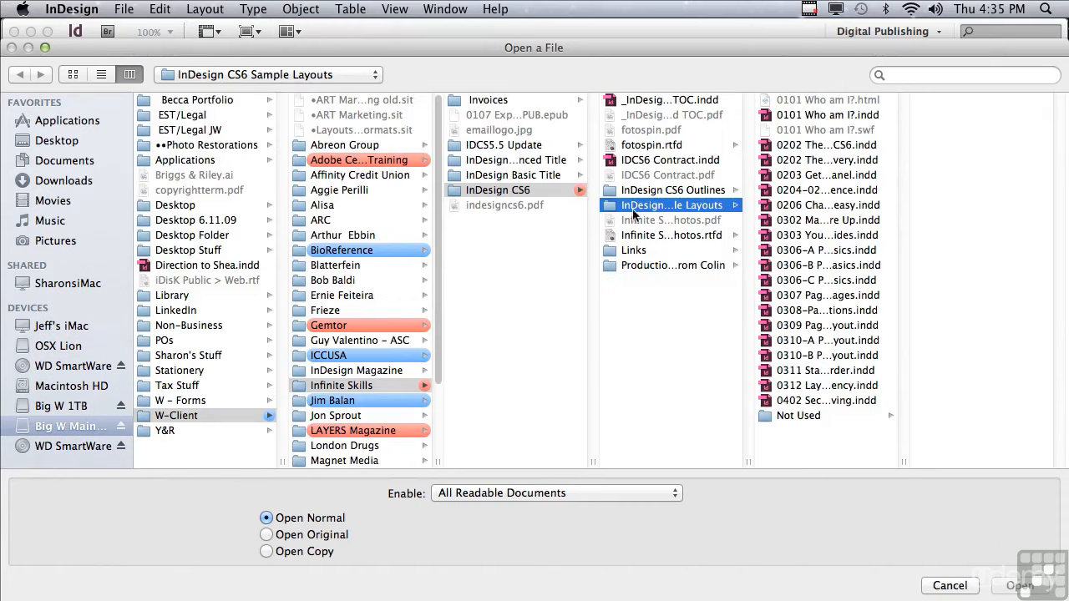
# Open 0310-A Pages Liquid Layout.indd and 0310-B Pages Liquid Layout.indd together from the InDesign CS6 Sample Layouts folder
pyautogui.click(783, 341)
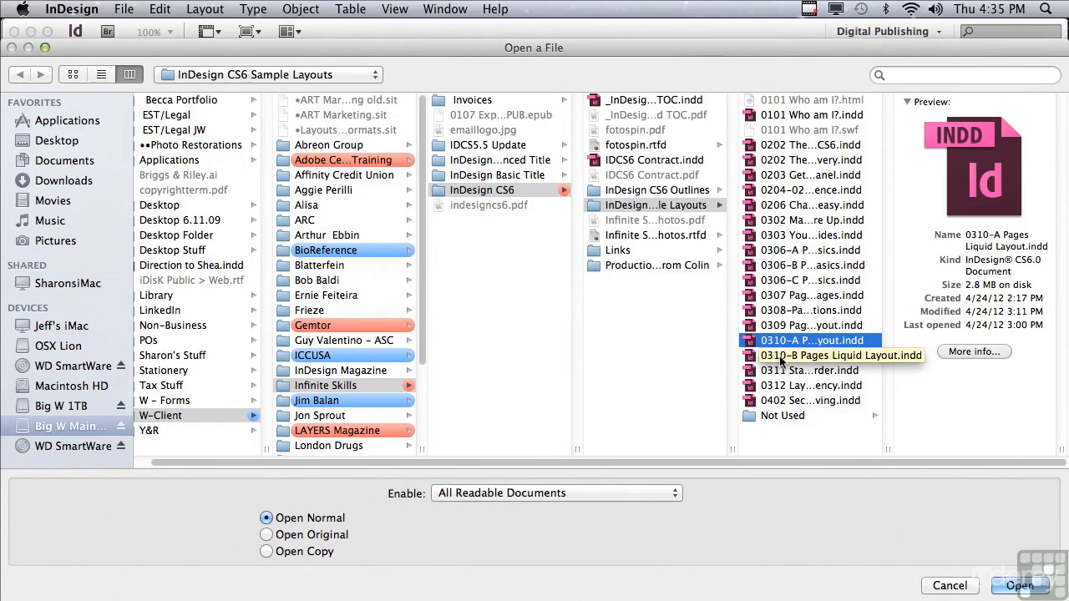
pyautogui.press('shift')
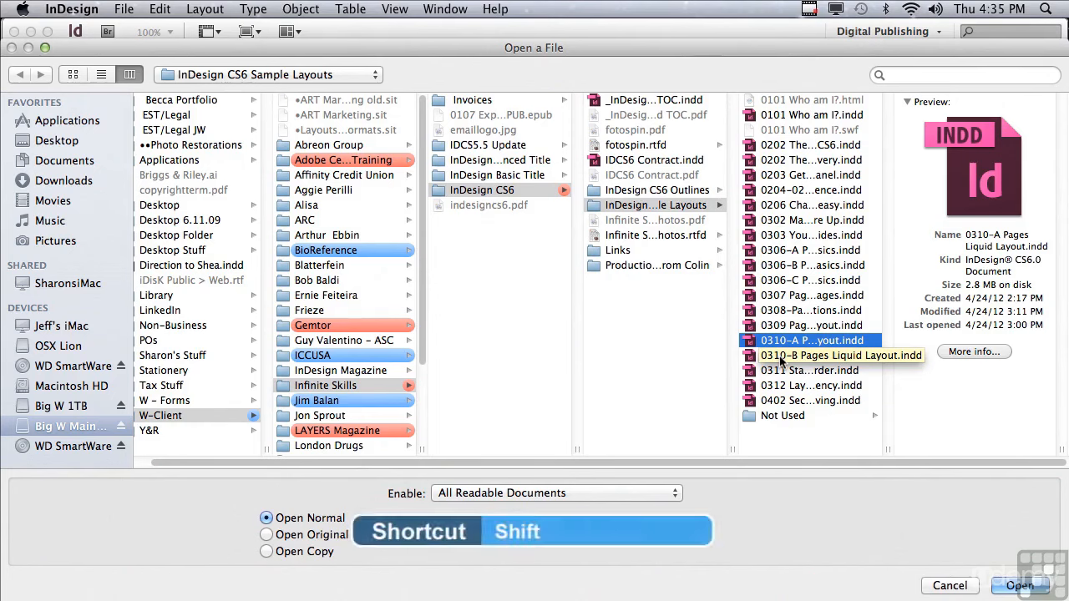
pyautogui.keyDown('shift'); pyautogui.click(782, 360); pyautogui.keyUp('shift')
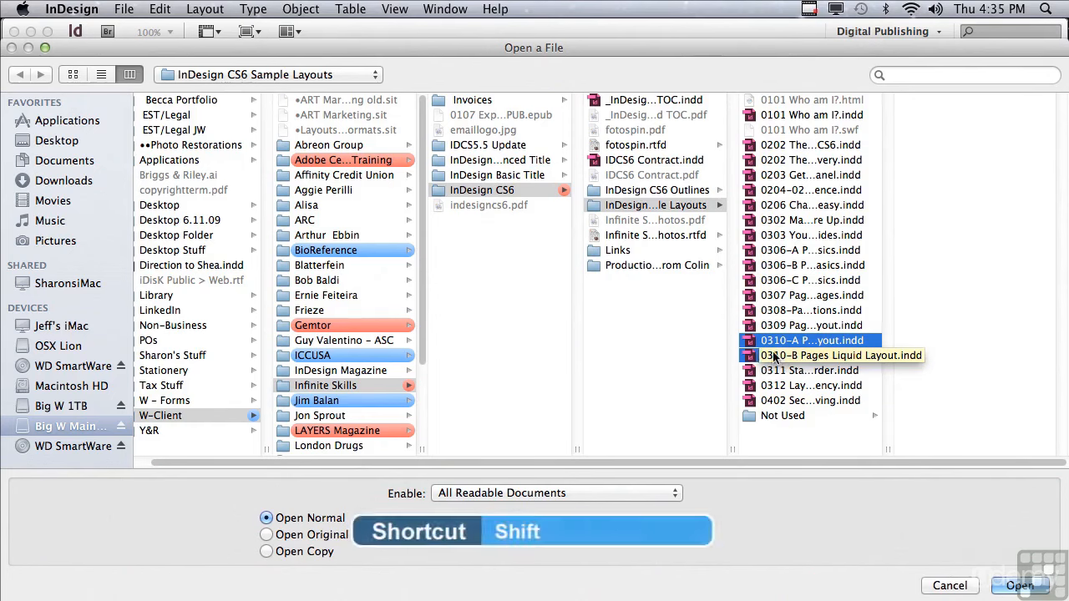
pyautogui.click(1007, 585)
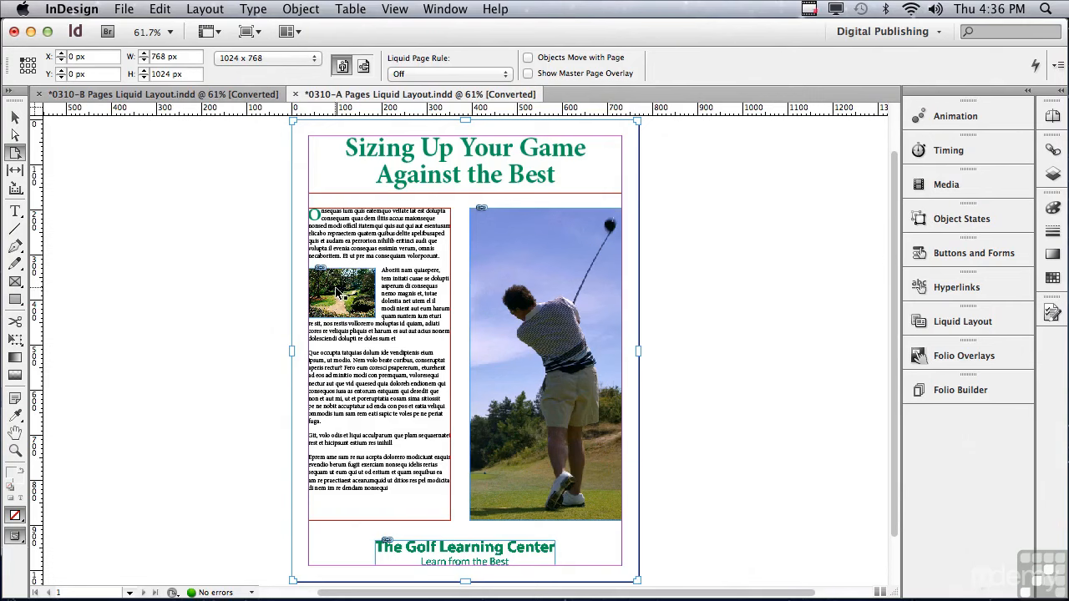
# Show the Liquid Layout settings for page 1 and preview widening the page to about 1120 px with the Page tool
pyautogui.click(15, 118)
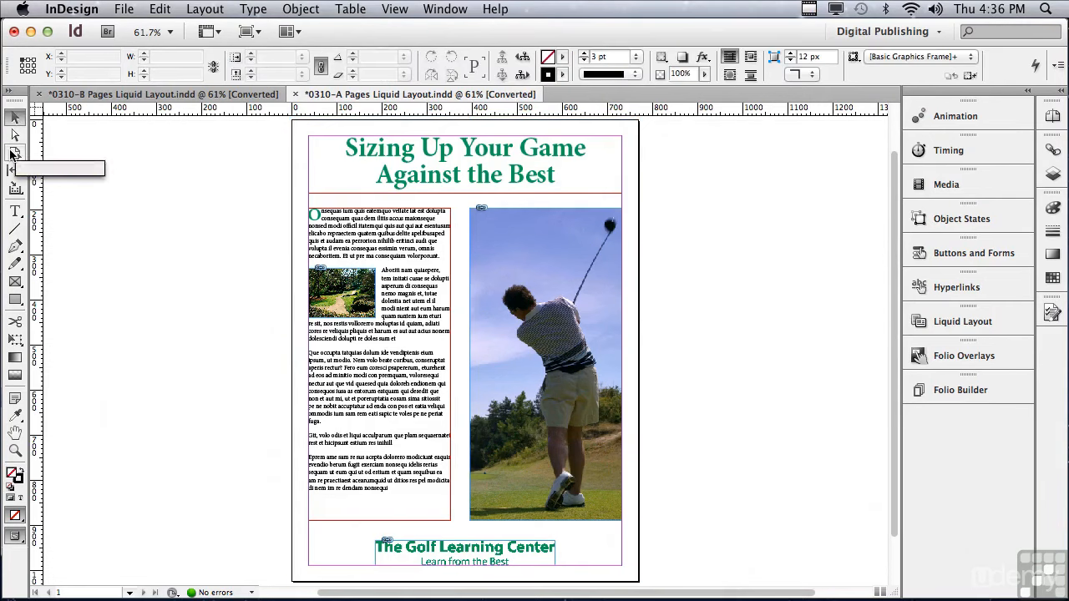
pyautogui.click(16, 153)
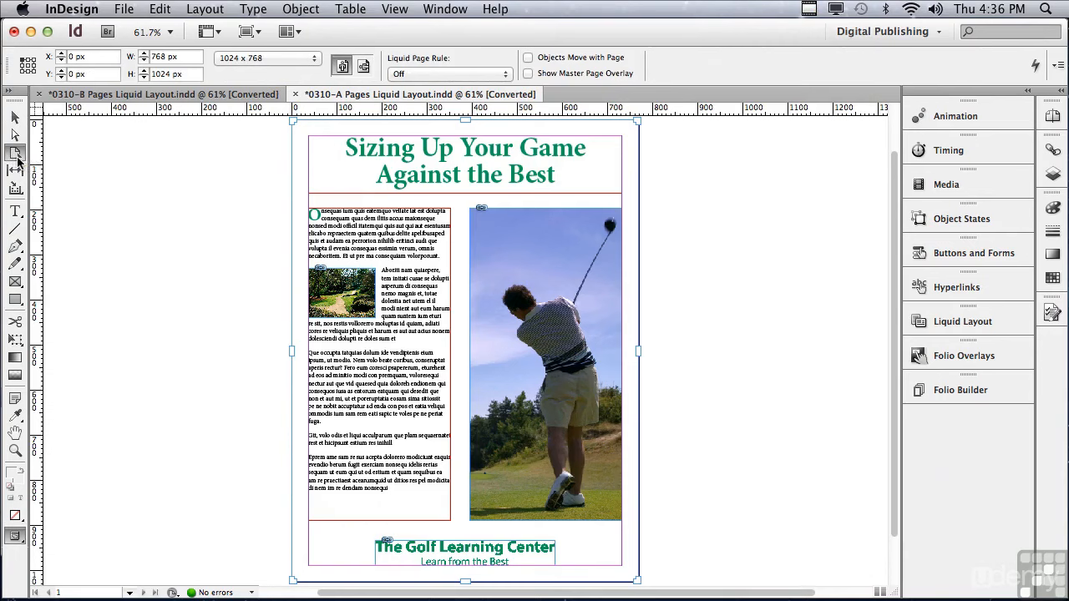
pyautogui.click(927, 322)
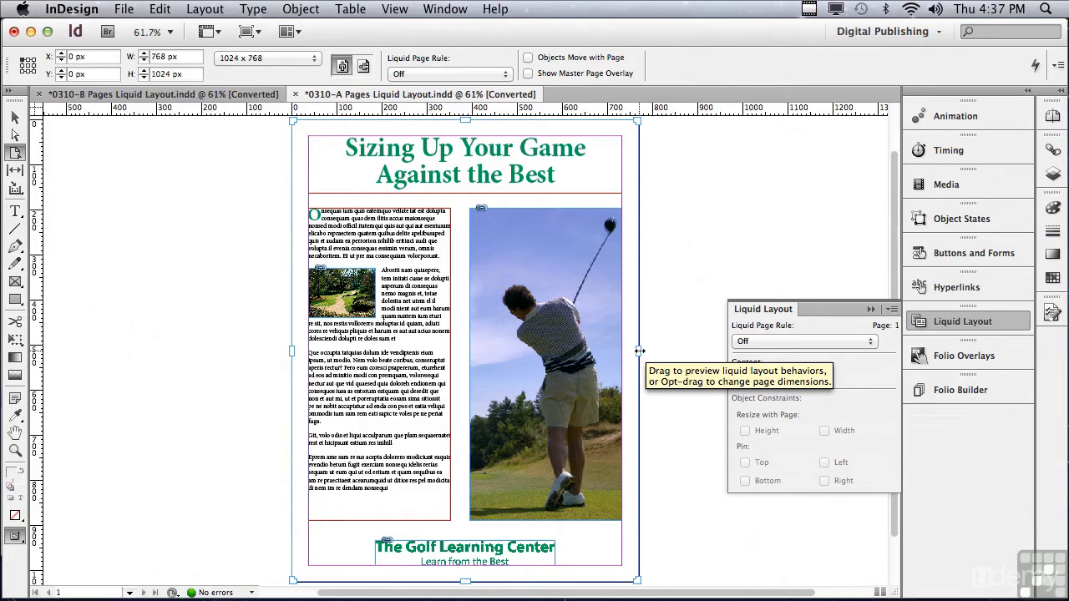
pyautogui.moveTo(639, 351); pyautogui.dragTo(797, 356)
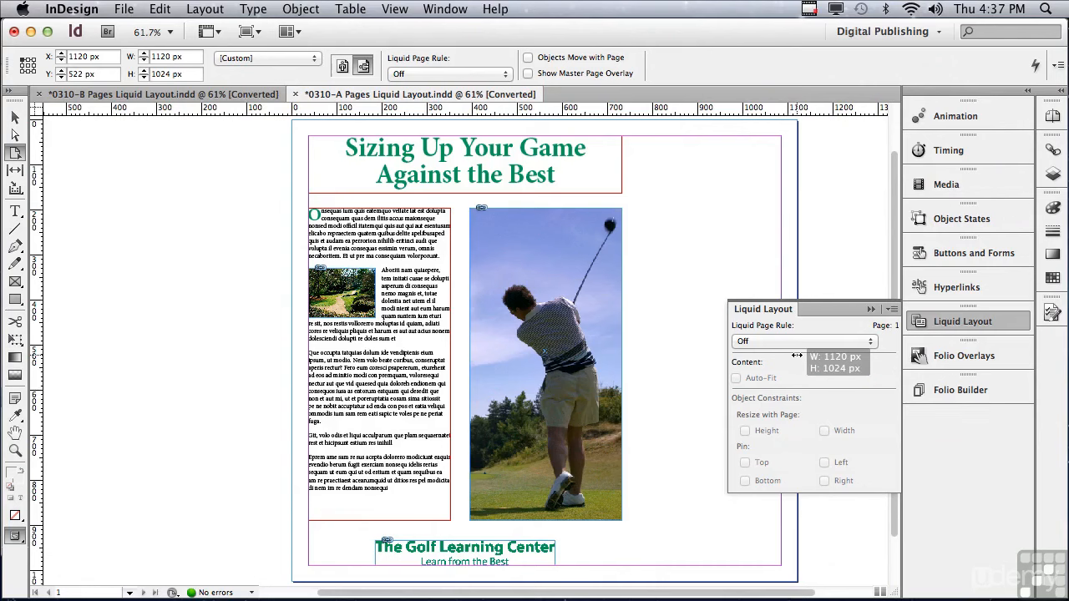
pyautogui.moveTo(797, 355); pyautogui.dragTo(799, 357)
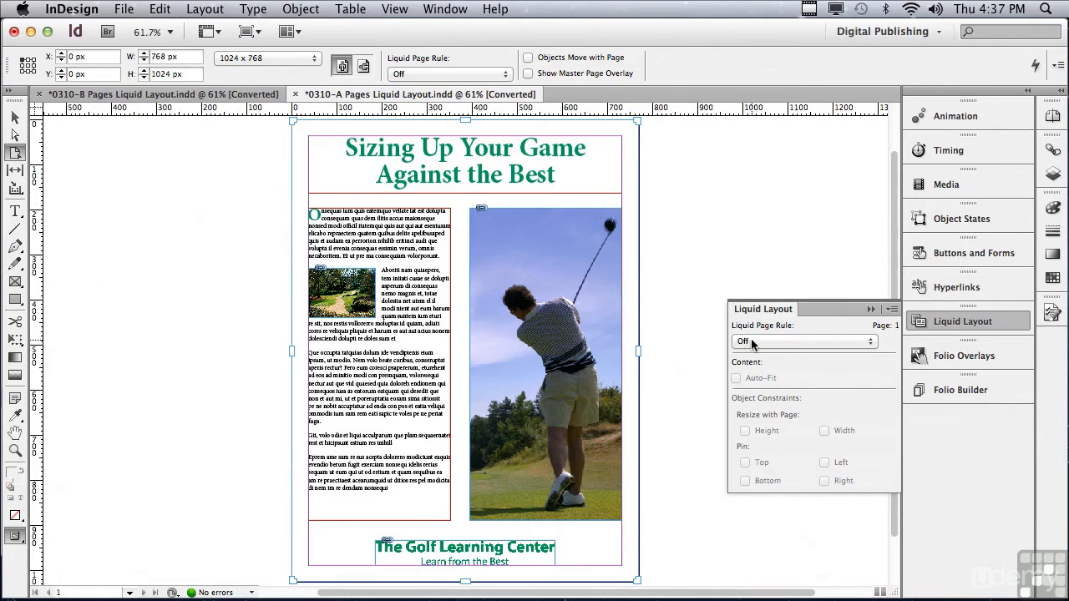
# Set the liquid page rule to Scale and preview the page shrunk to about 444 × 772 px
pyautogui.click(751, 341)
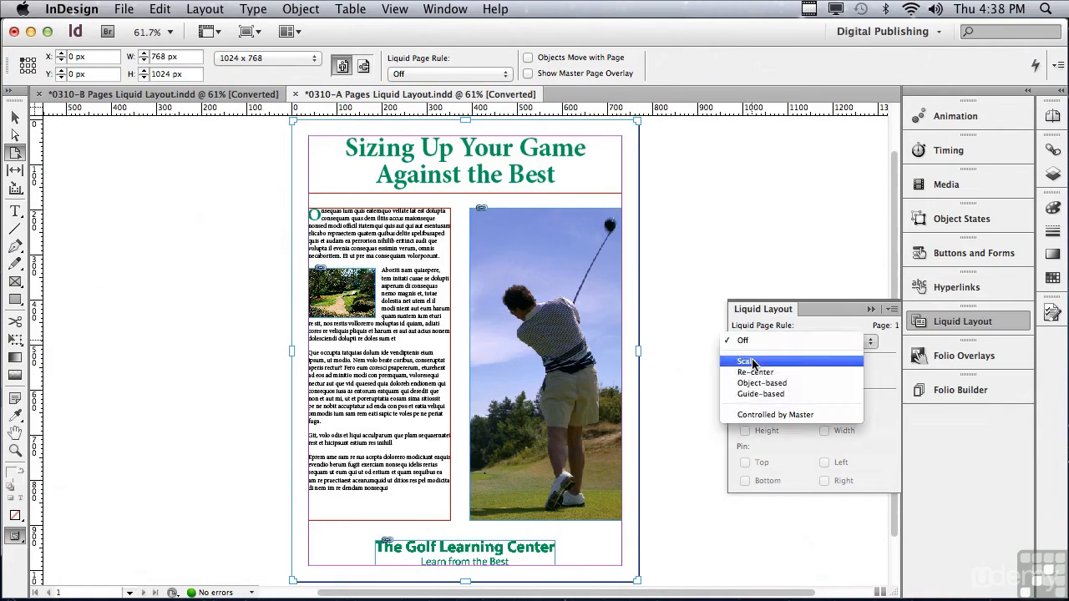
pyautogui.click(753, 363)
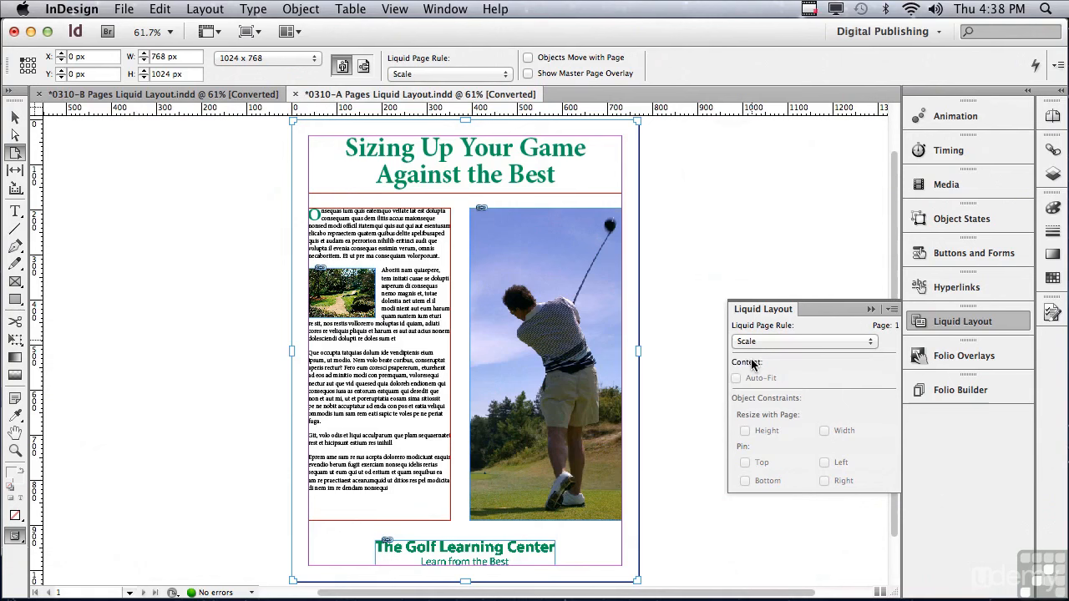
pyautogui.moveTo(634, 573); pyautogui.dragTo(493, 411)
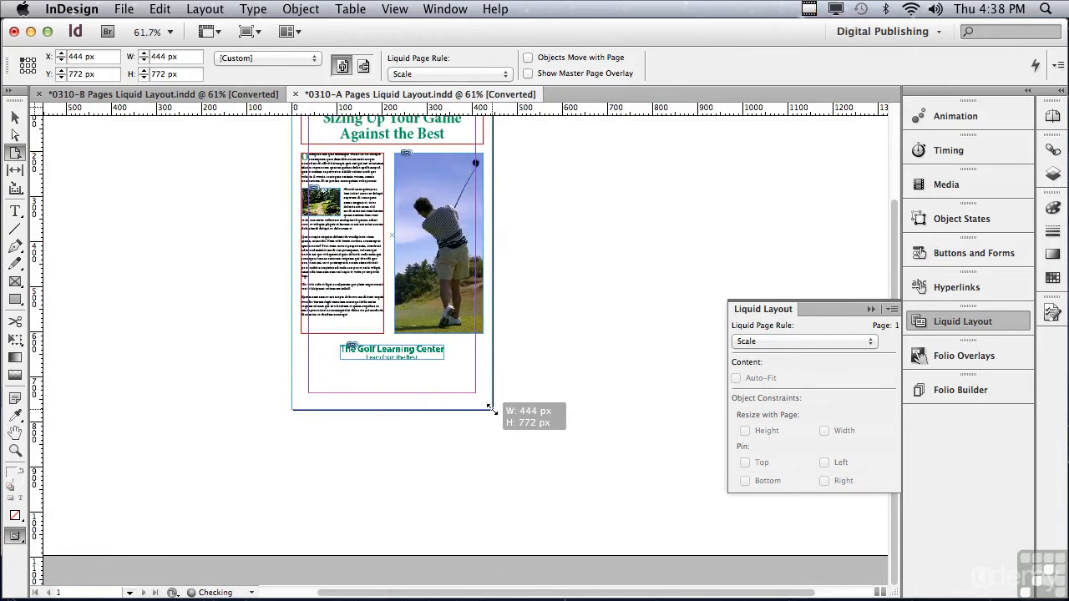
pyautogui.moveTo(493, 411); pyautogui.dragTo(491, 409)
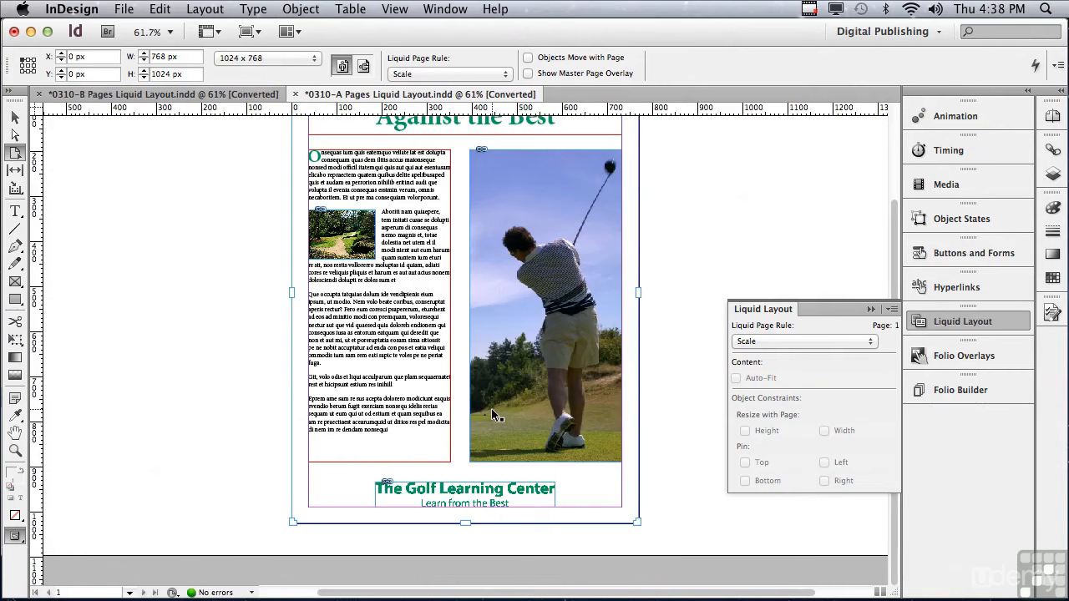
# Set the liquid page rule to Re-center and preview resizing the page from its lower-right corner
pyautogui.click(747, 341)
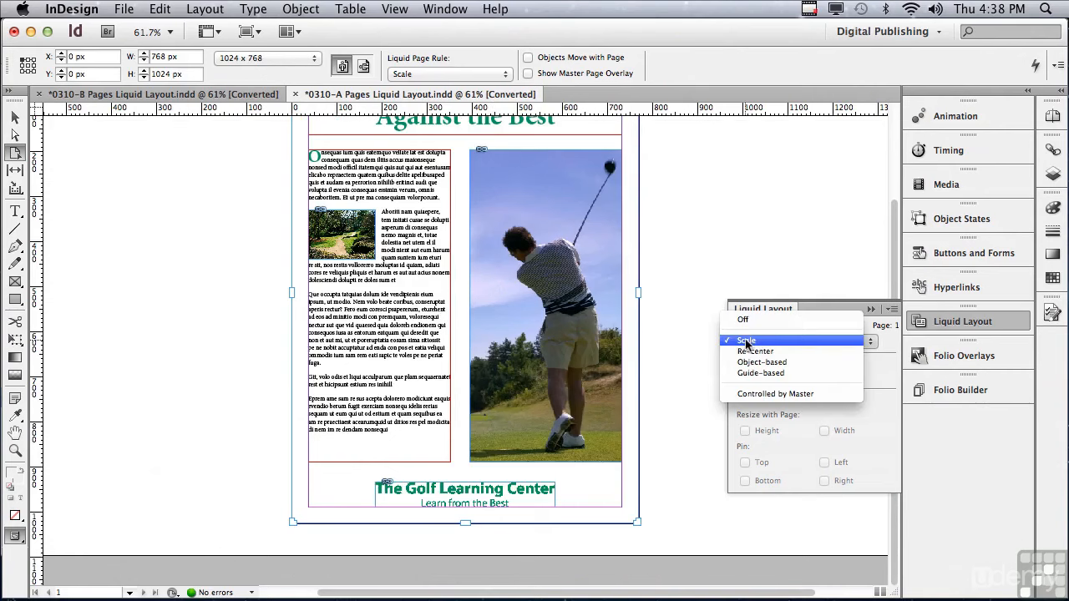
pyautogui.click(746, 353)
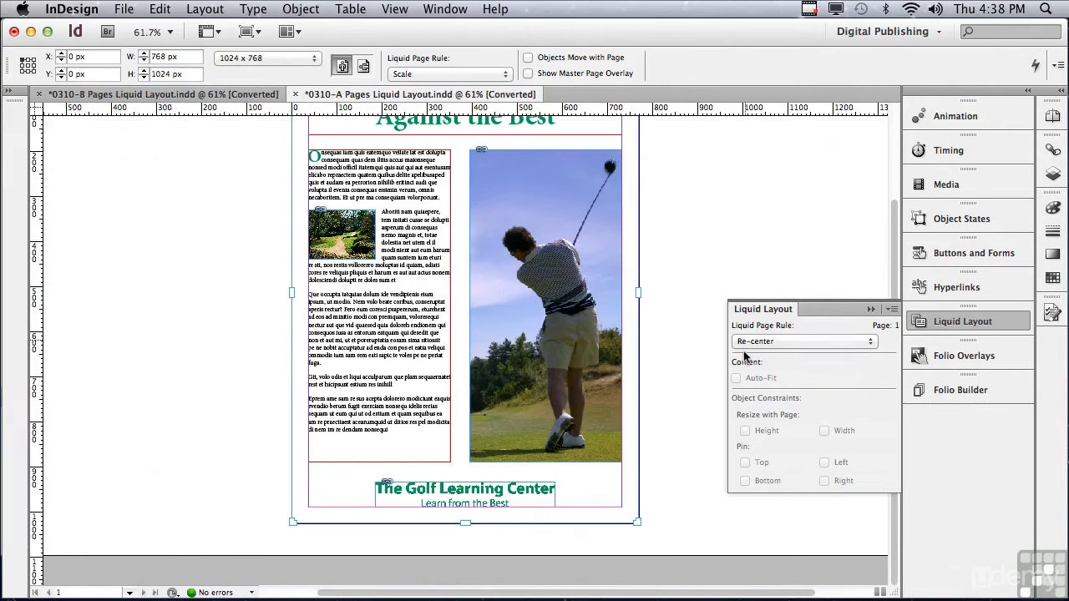
pyautogui.moveTo(643, 523); pyautogui.dragTo(706, 551)
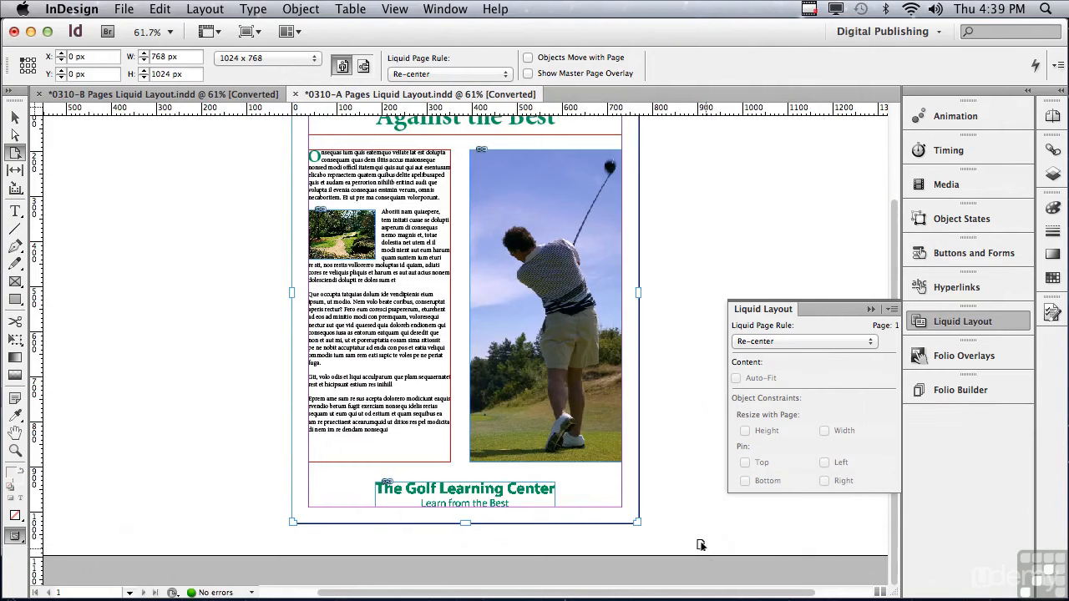
# Set the liquid page rule to Guide-based, add a vertical liquid guide through the small garden photo, and preview the page about 964 px wide
pyautogui.click(742, 343)
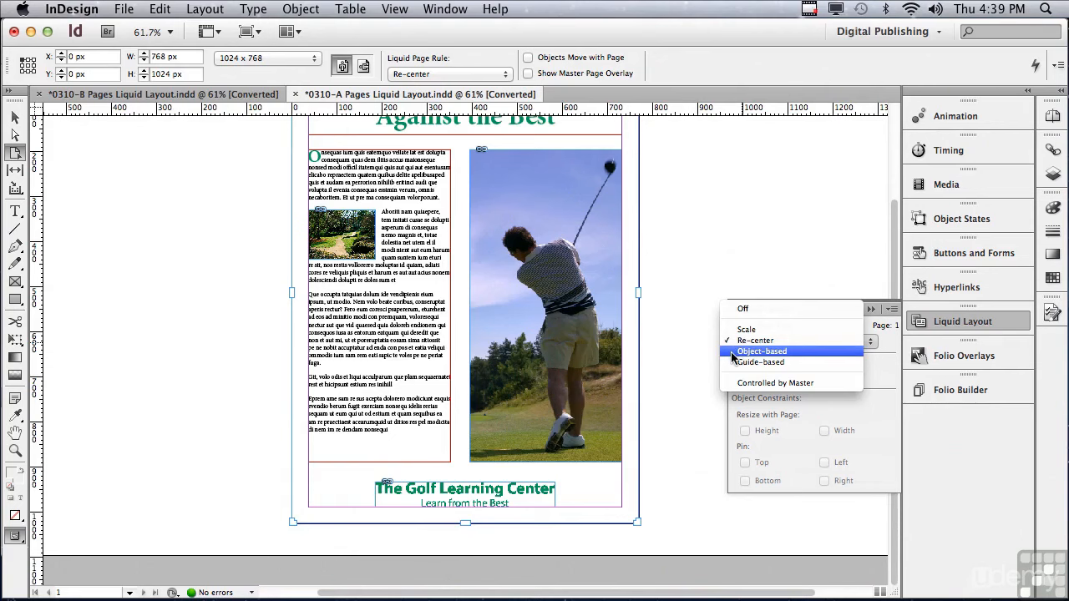
pyautogui.click(735, 363)
pyautogui.scroll(3, 818, 267)
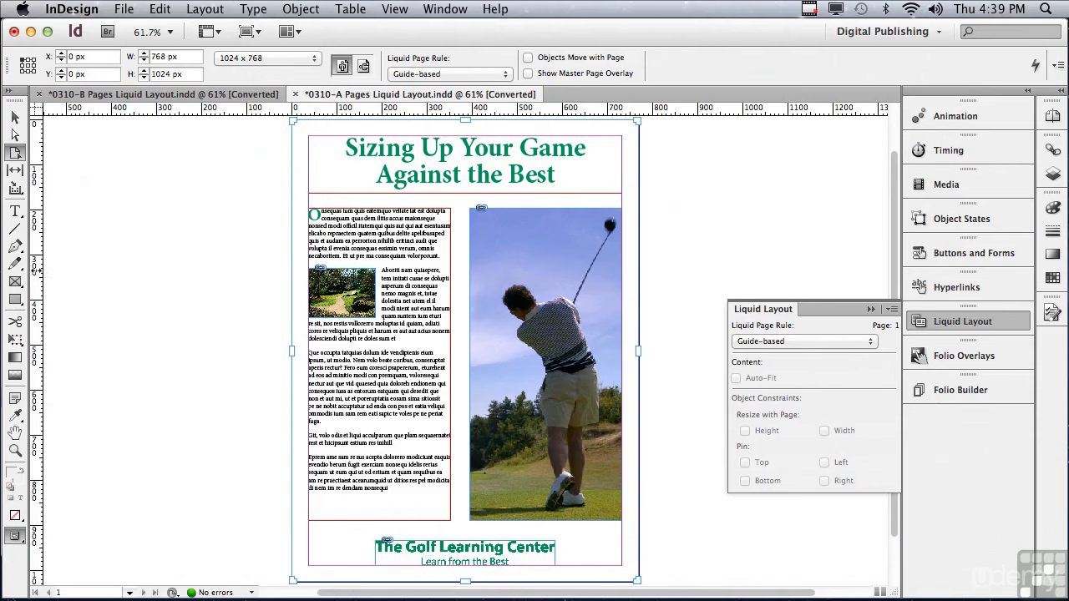
pyautogui.moveTo(35, 269); pyautogui.dragTo(350, 287)
pyautogui.moveTo(638, 351); pyautogui.dragTo(727, 354)
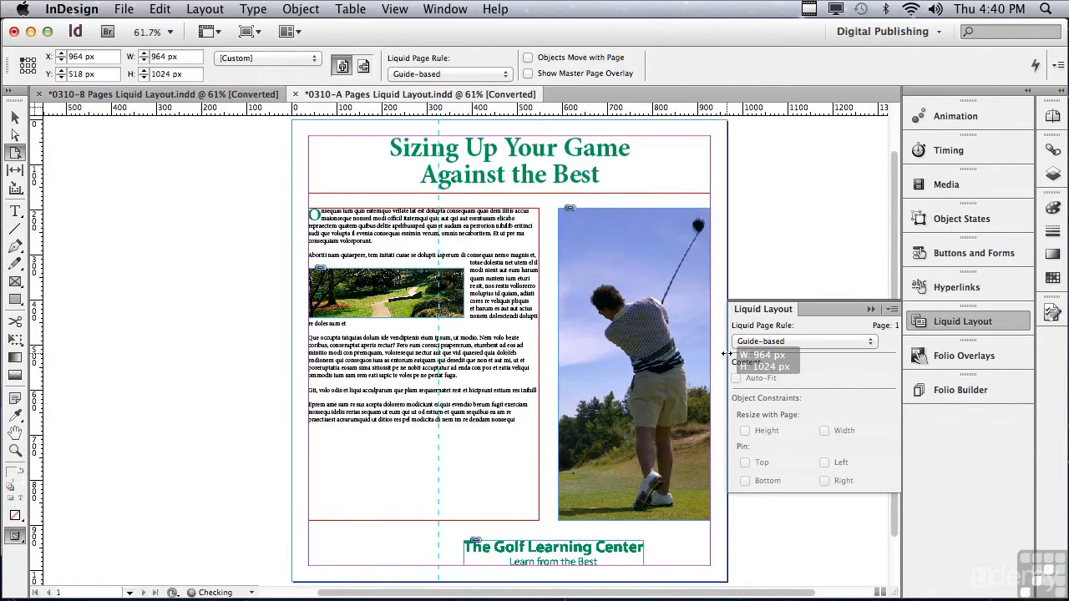
pyautogui.moveTo(727, 354); pyautogui.dragTo(723, 350)
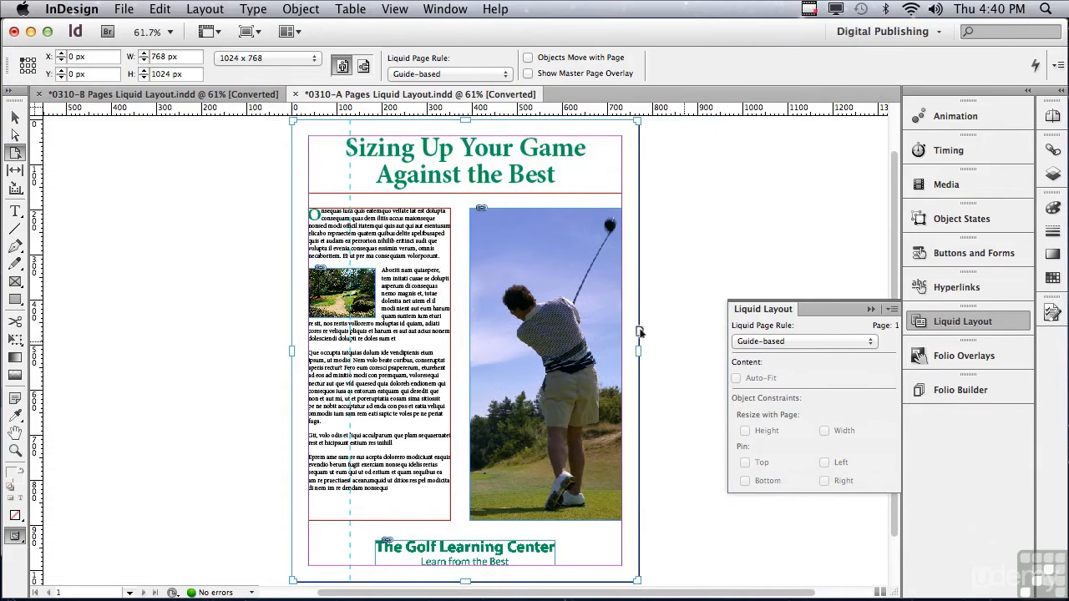
# Add a vertical liquid guide through the golfer photo and preview the page enlarged to about 770 × 1186 px
pyautogui.moveTo(38, 261); pyautogui.dragTo(516, 334)
pyautogui.moveTo(640, 352); pyautogui.dragTo(642, 386)
pyautogui.moveTo(635, 583); pyautogui.dragTo(638, 595)
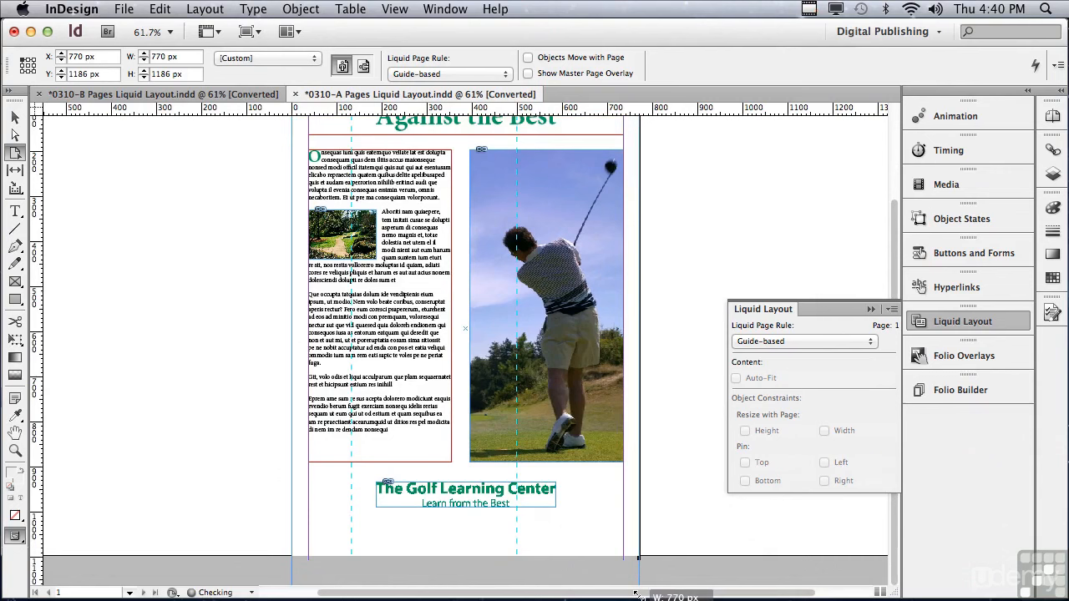
pyautogui.moveTo(638, 595); pyautogui.dragTo(702, 539)
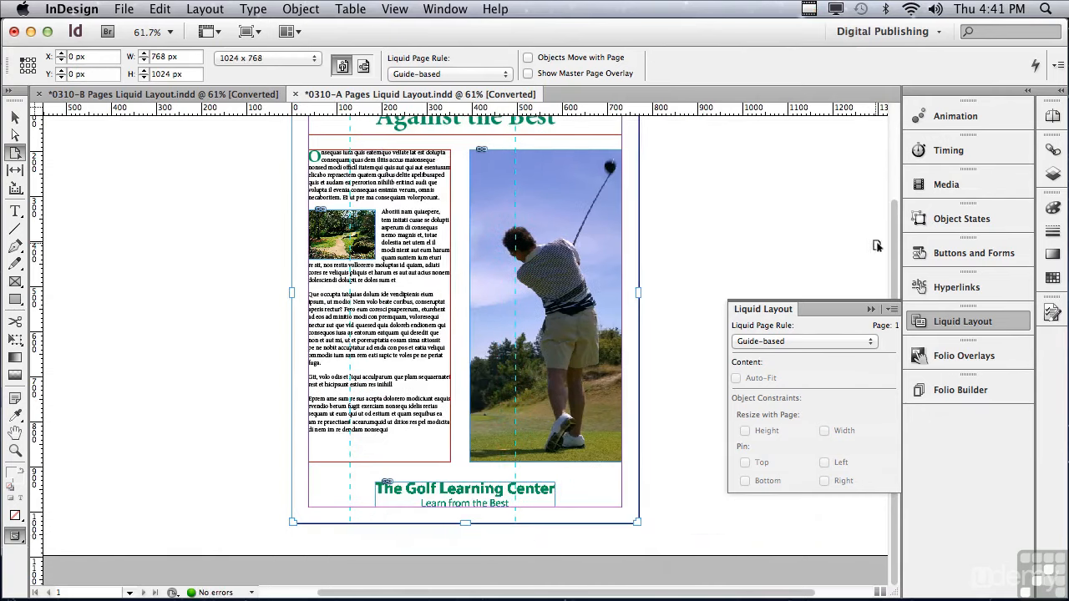
# Add three horizontal liquid guides across the page: through the headline, the middle of the article and The Golf Learning Center logo
pyautogui.scroll(3, 875, 234)
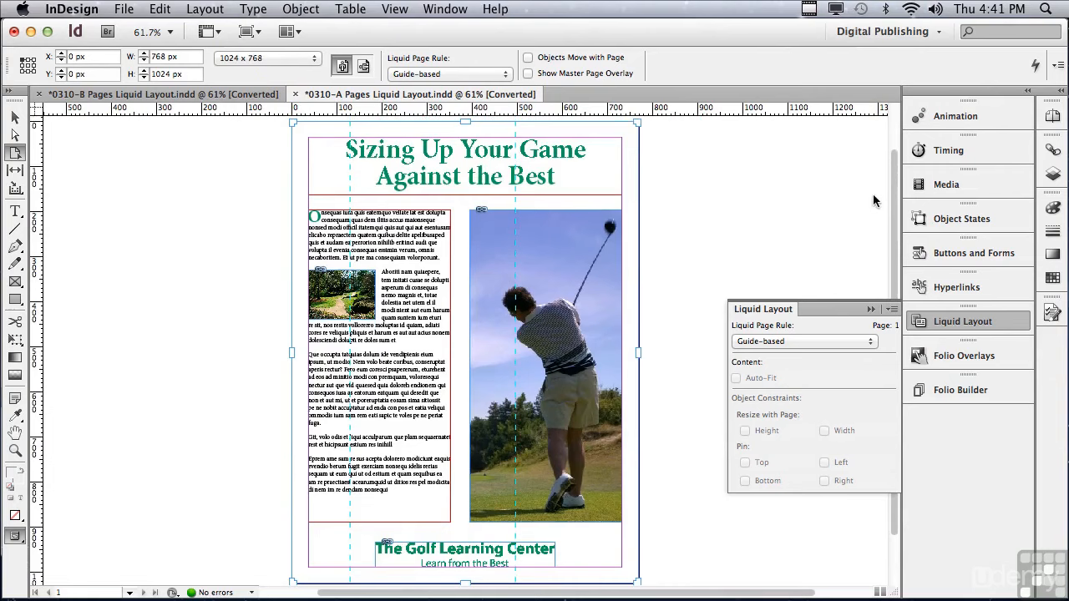
pyautogui.moveTo(195, 109); pyautogui.dragTo(185, 166)
pyautogui.moveTo(190, 109); pyautogui.dragTo(220, 385)
pyautogui.moveTo(215, 117); pyautogui.dragTo(244, 501)
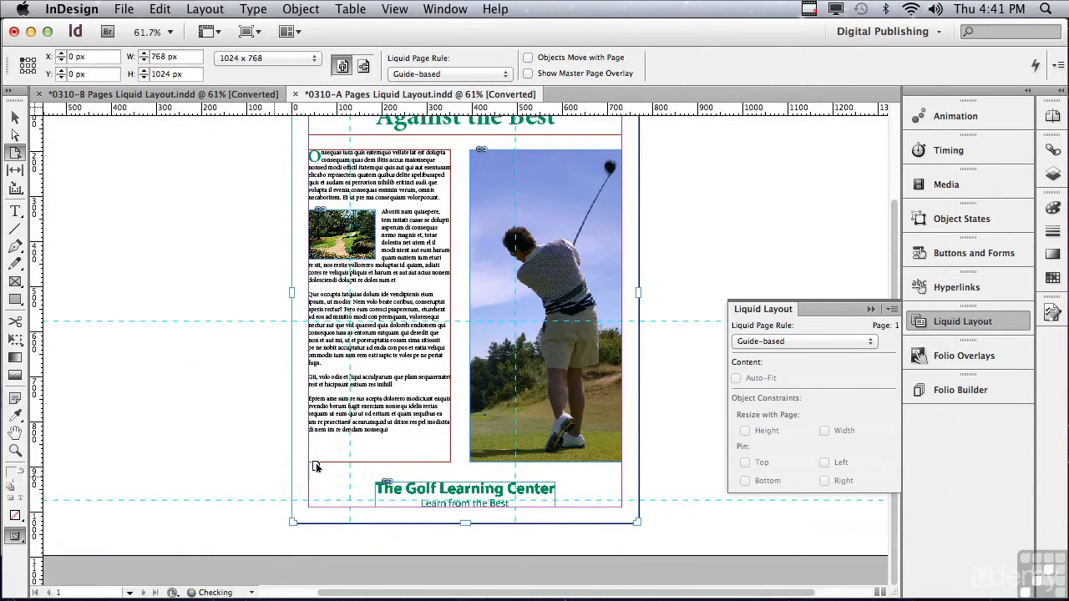
# Preview how the guide-based layout adapts with the whole page in view, stretching it to about 774 × 1067 px
pyautogui.moveTo(899, 232); pyautogui.dragTo(894, 193)
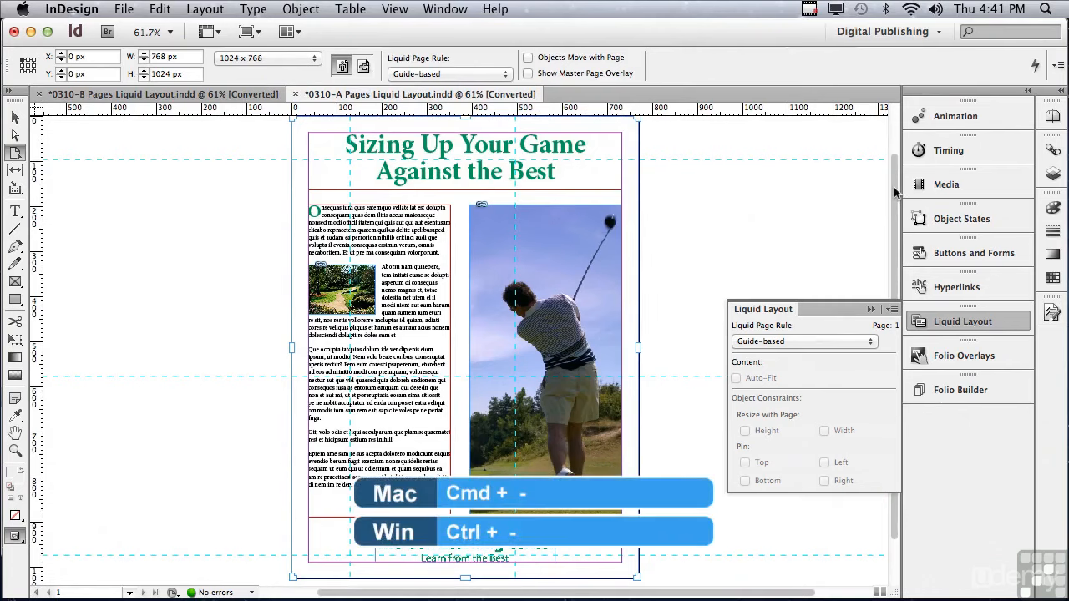
pyautogui.press('super+minus')
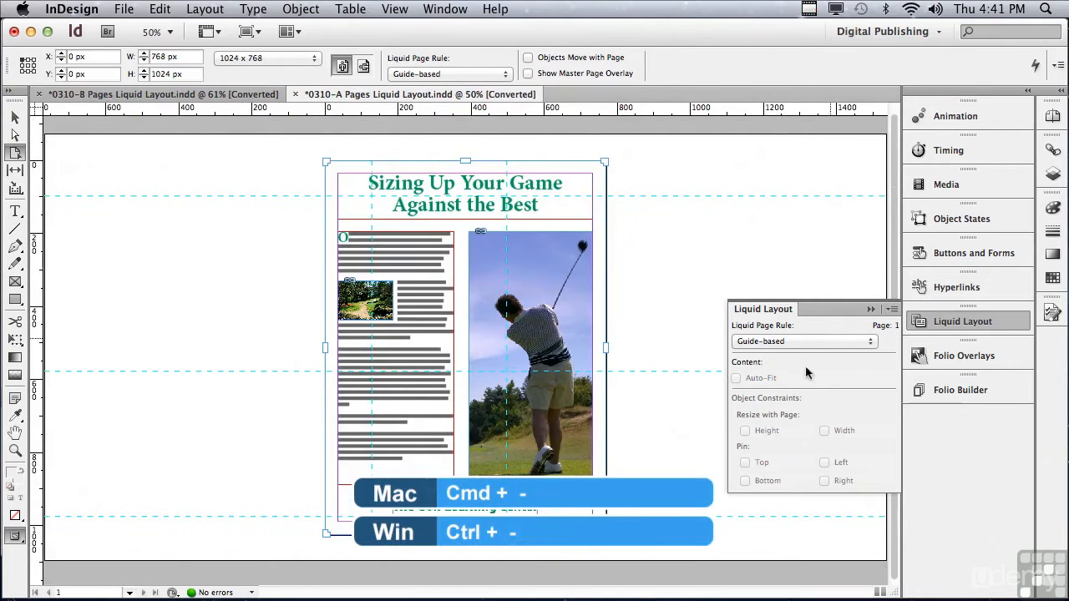
pyautogui.moveTo(607, 535)
pyautogui.mouseDown()
pyautogui.moveTo(641, 566)
pyautogui.moveTo(609, 527)
pyautogui.moveTo(548, 496)
pyautogui.moveTo(534, 468)
pyautogui.moveTo(638, 528)
pyautogui.moveTo(657, 557)
pyautogui.moveTo(631, 515)
pyautogui.moveTo(636, 564)
pyautogui.moveTo(633, 553)
pyautogui.moveTo(607, 550)
pyautogui.mouseUp()
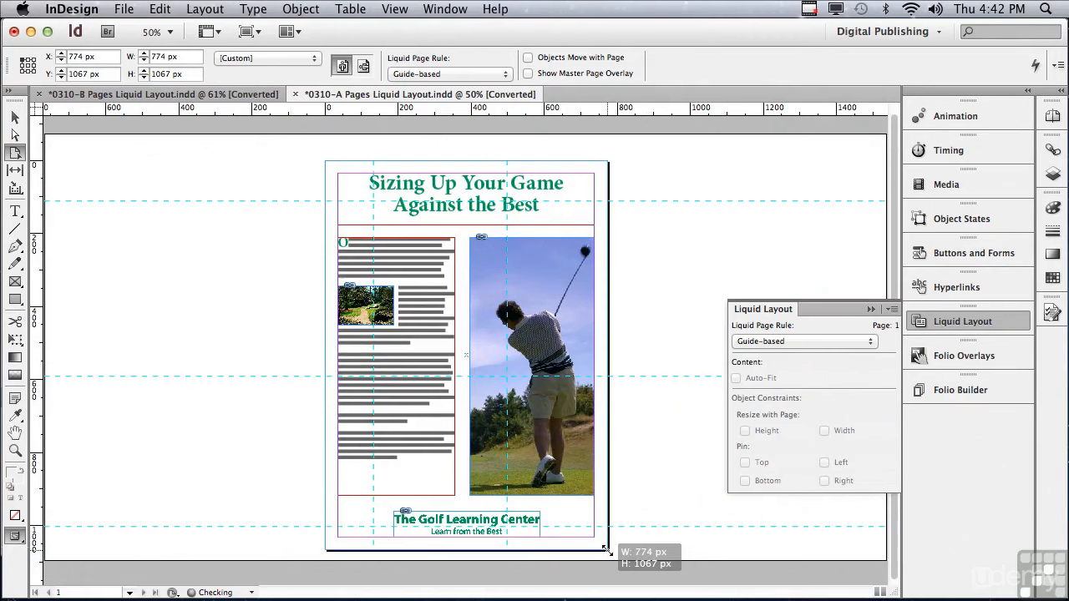
pyautogui.moveTo(607, 550); pyautogui.dragTo(607, 553)
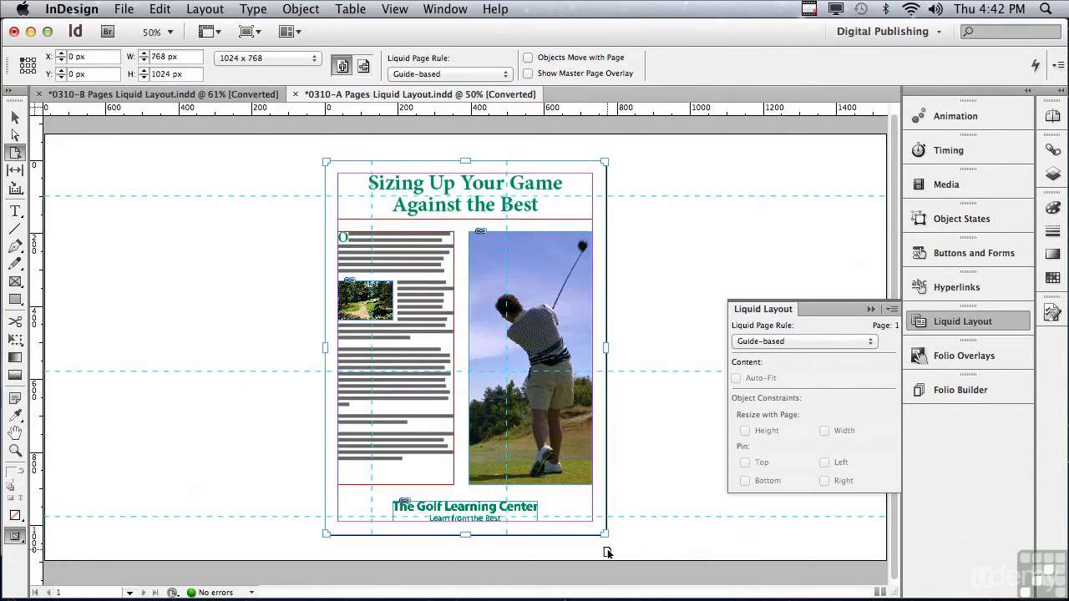
# Switch to the 0310-B Pages Liquid Layout document and set its page's liquid rule to Object-based
pyautogui.click(144, 97)
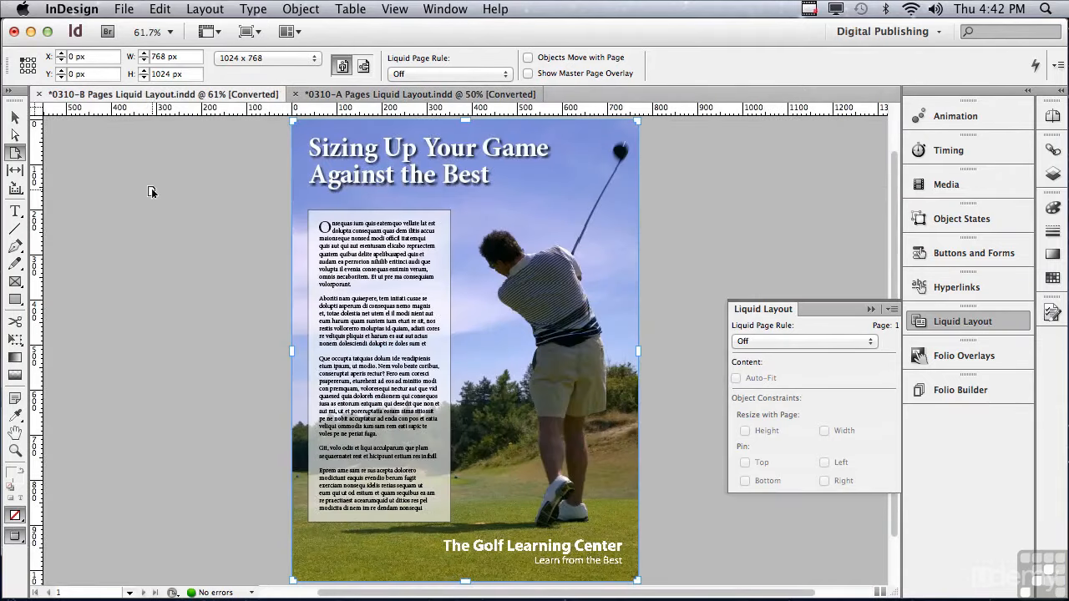
pyautogui.click(50, 151)
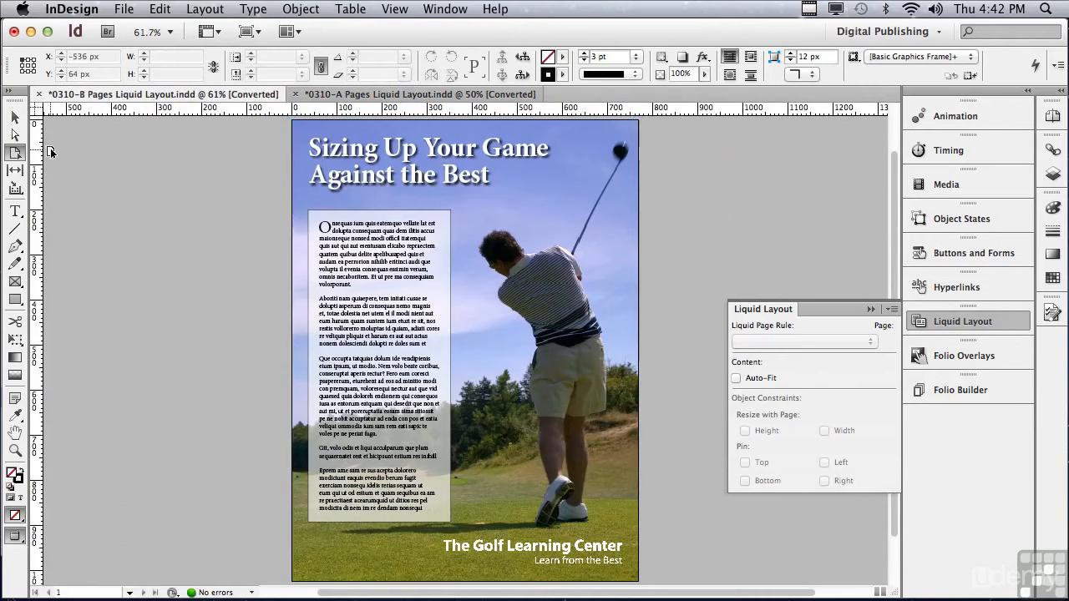
pyautogui.click(551, 347)
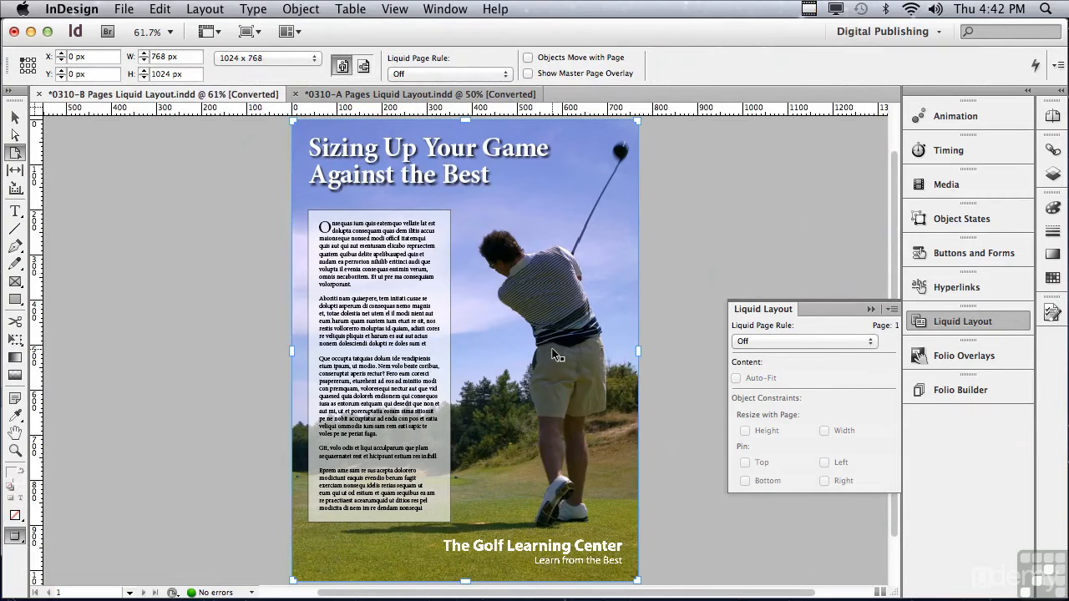
pyautogui.click(784, 342)
pyautogui.click(784, 383)
# Set the headline frame to resize with the page in height and width, and pin its top and left edges
pyautogui.click(413, 175)
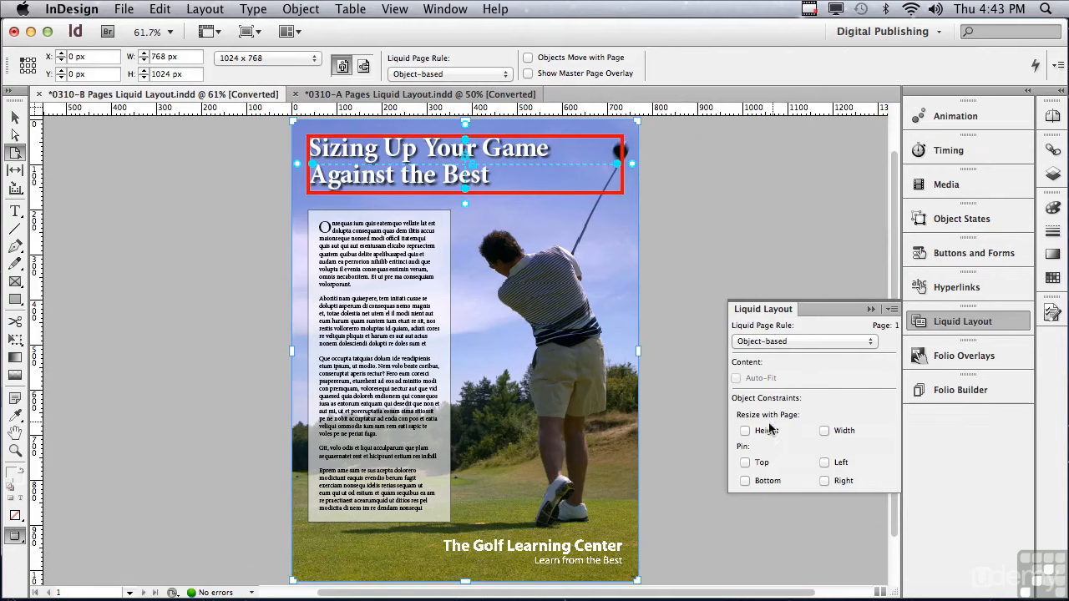
pyautogui.click(745, 431)
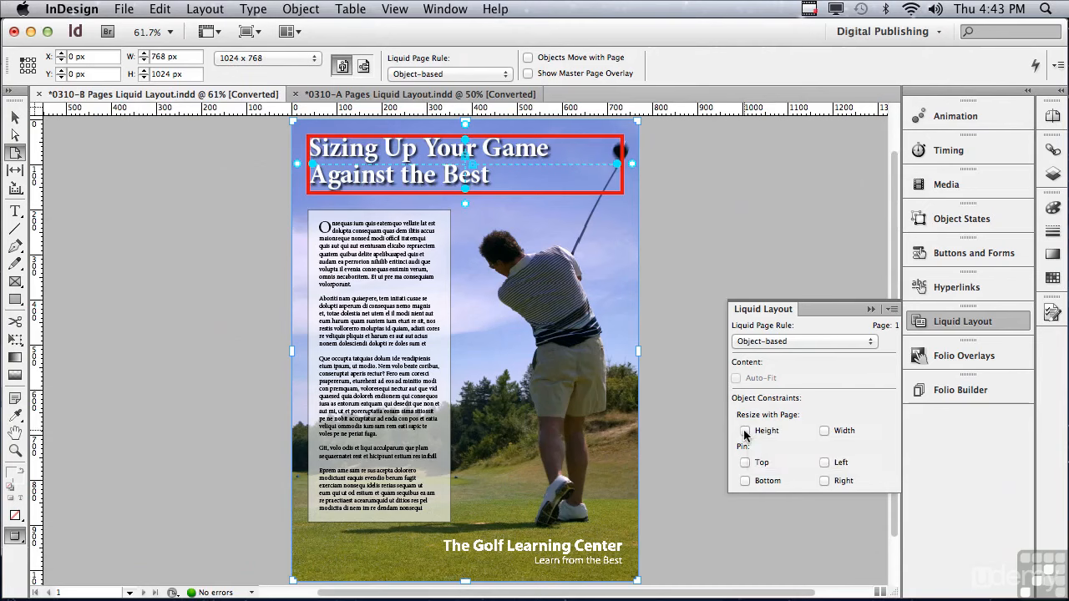
pyautogui.click(824, 431)
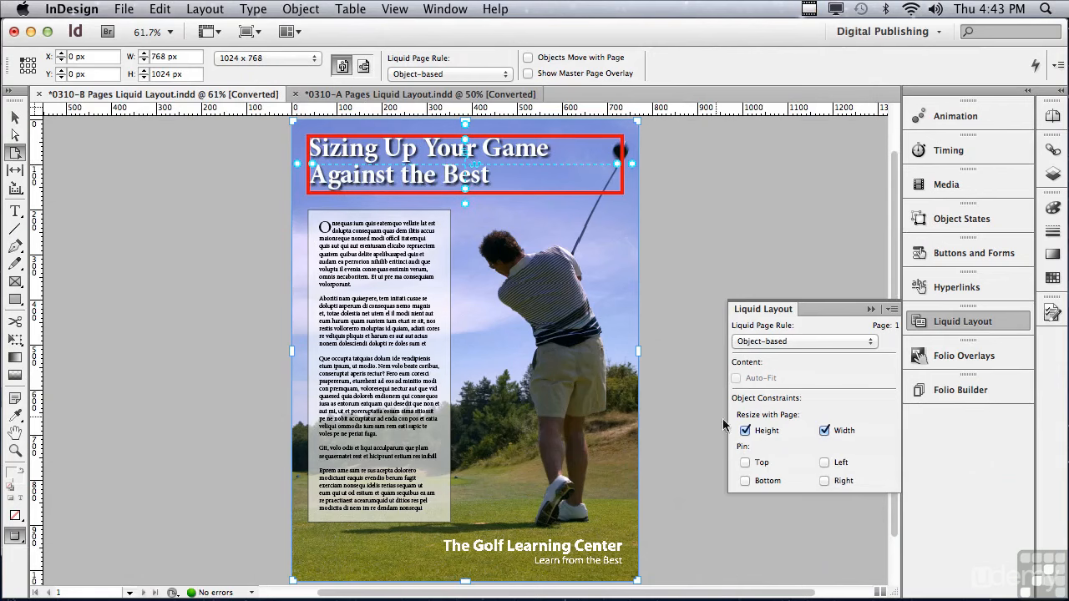
pyautogui.click(825, 463)
pyautogui.click(745, 463)
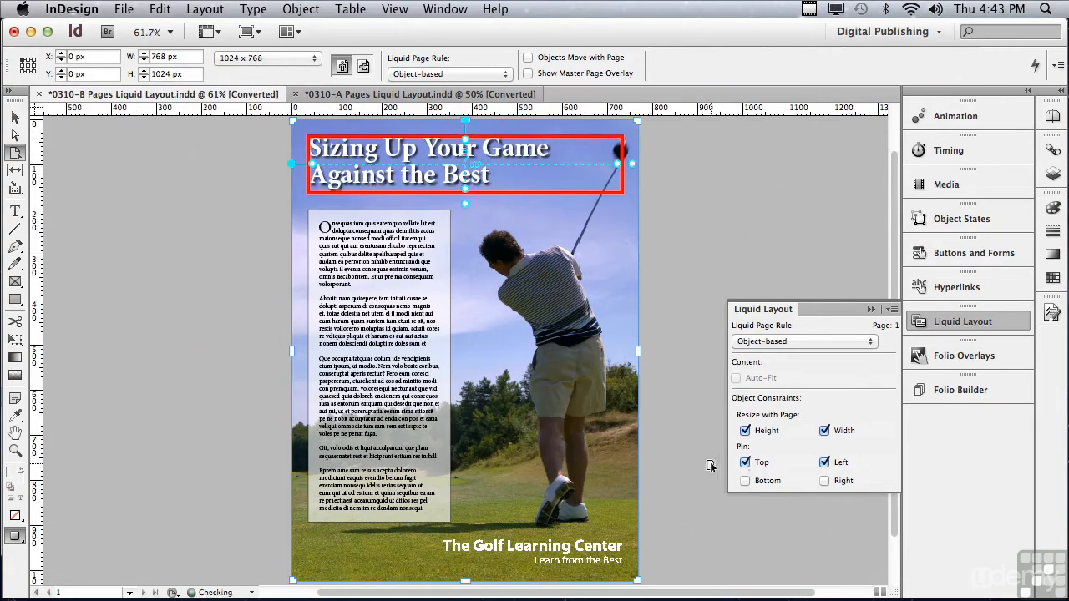
# Set the article text frame to resize with the page in height and width, and pin its left edge
pyautogui.click(400, 312)
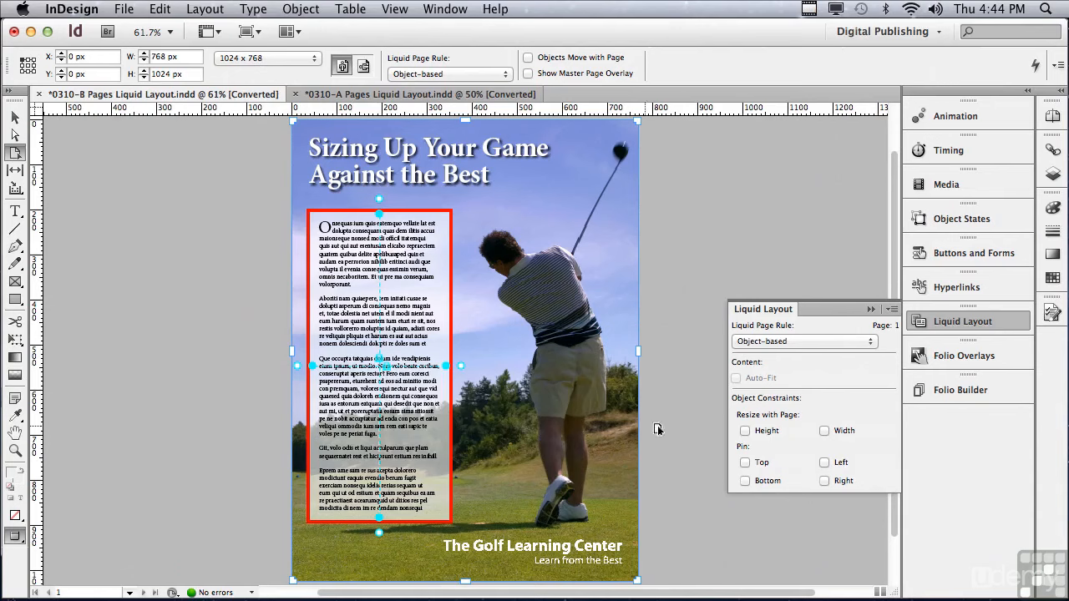
pyautogui.click(745, 431)
pyautogui.click(825, 432)
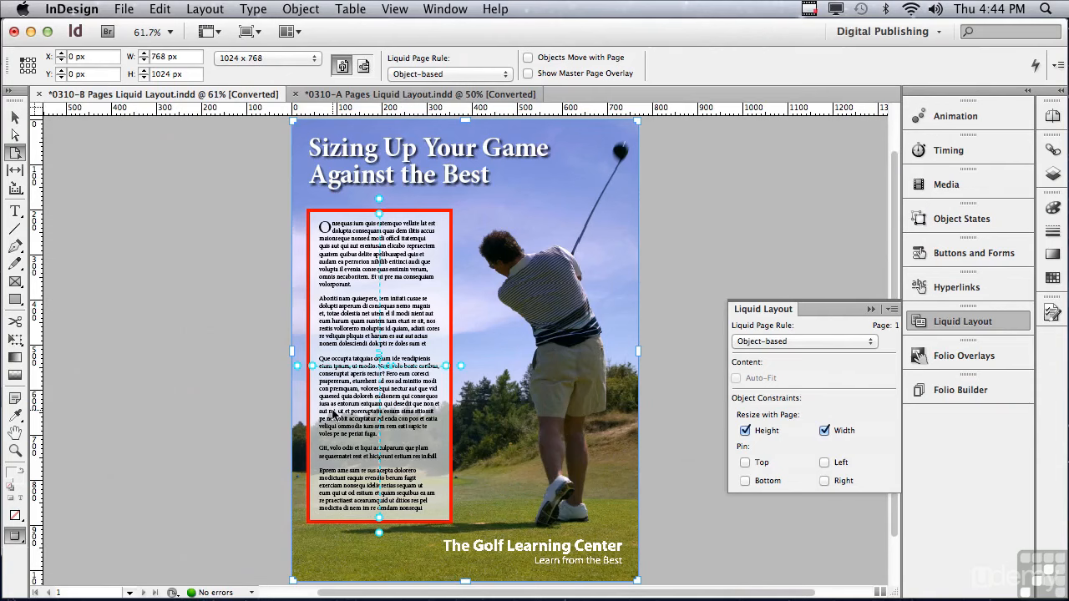
pyautogui.click(824, 463)
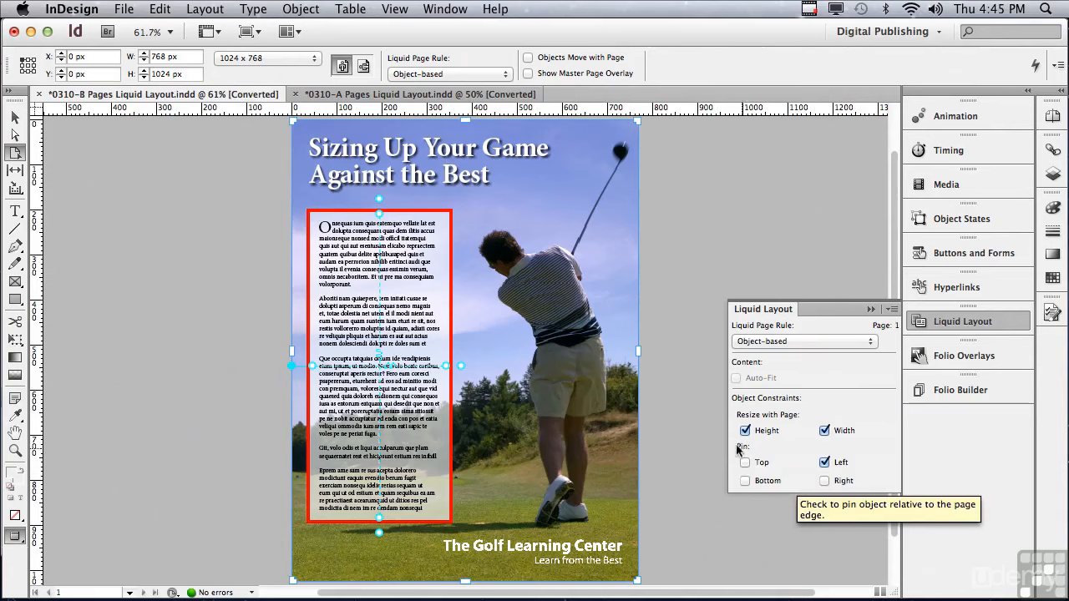
# Set the background golfer photo to resize with the page in height and width, and pin its top, left, right and bottom edges
pyautogui.click(585, 390)
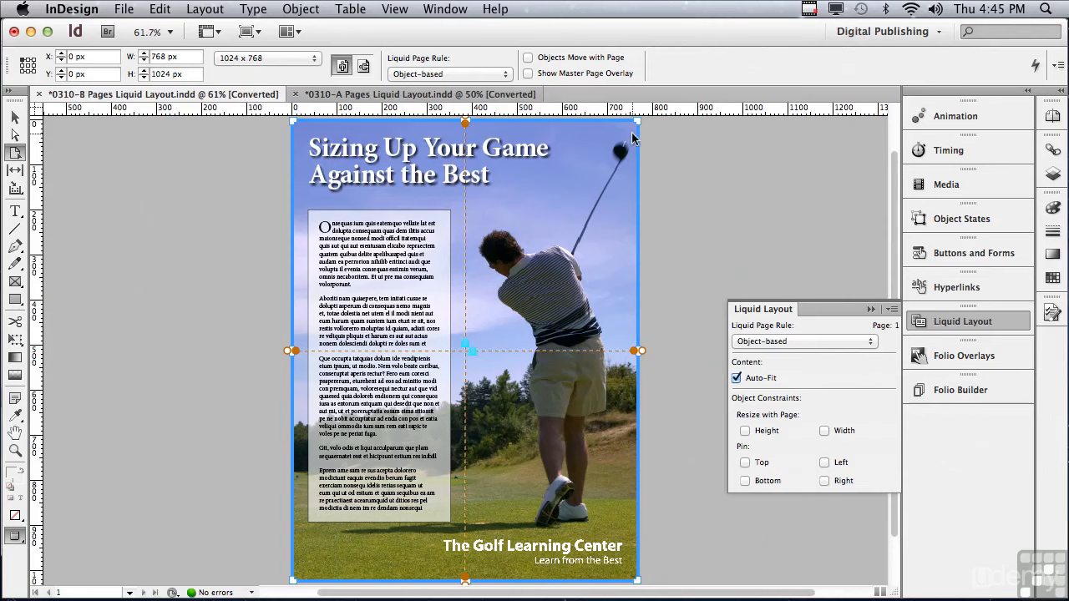
pyautogui.click(745, 431)
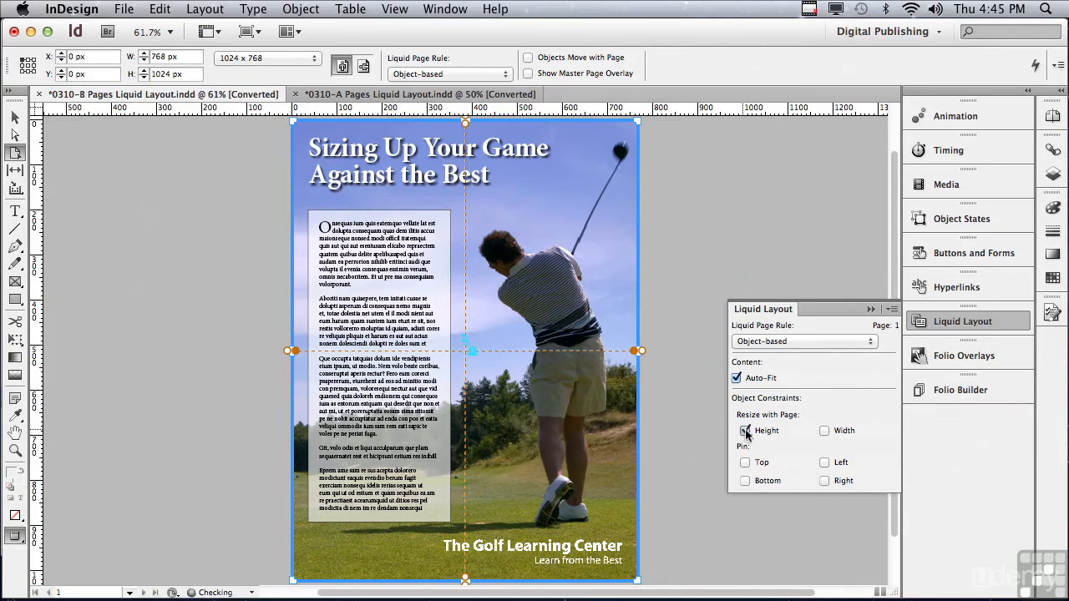
pyautogui.click(825, 431)
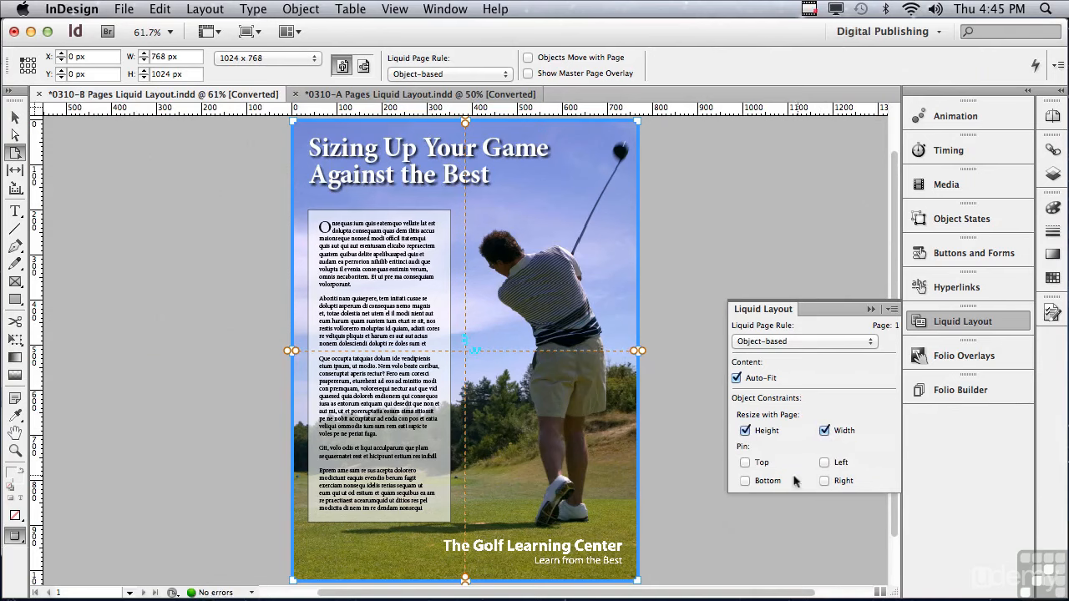
pyautogui.click(745, 463)
pyautogui.click(824, 463)
pyautogui.click(824, 481)
pyautogui.click(745, 481)
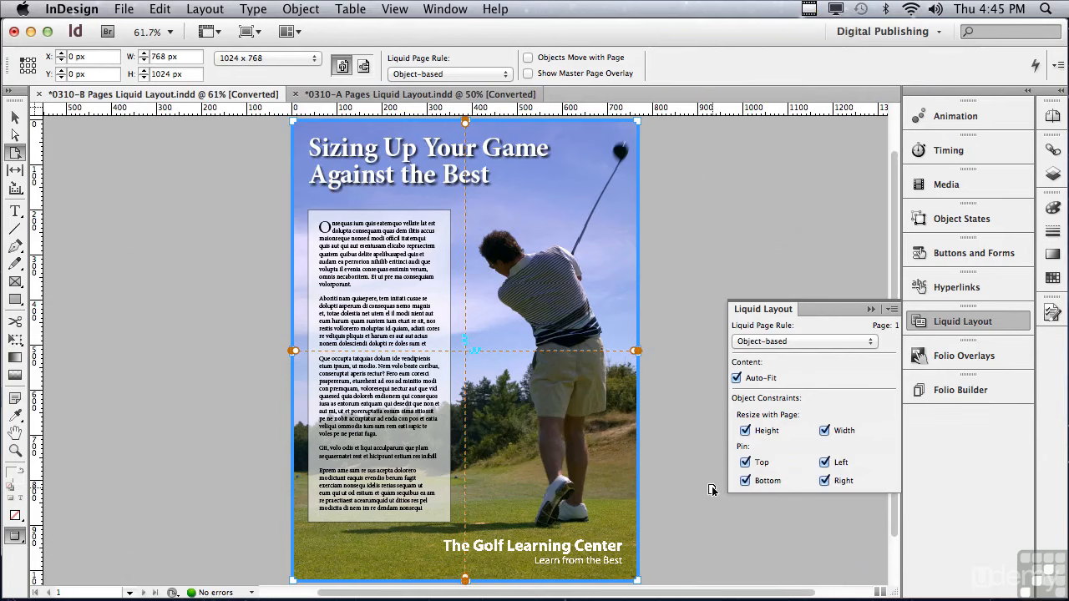
# Pin The Golf Learning Center logo frame to the page's right edge
pyautogui.click(567, 553)
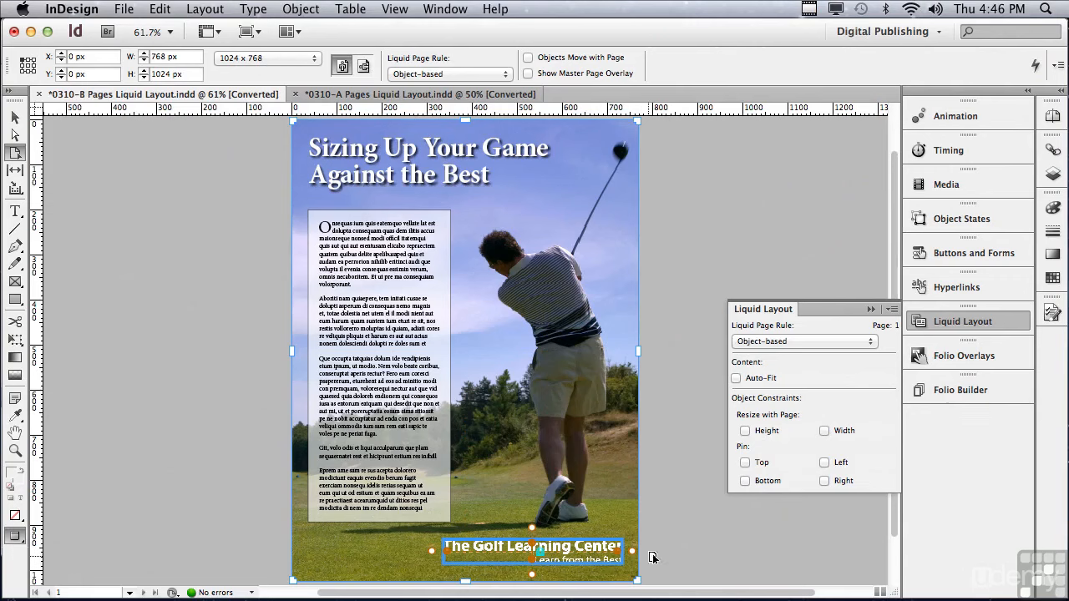
pyautogui.click(825, 481)
# Preview how the object-based layout adapts to a landscape shape, stretching the page to about 1137 × 920 px
pyautogui.press('super+minus')
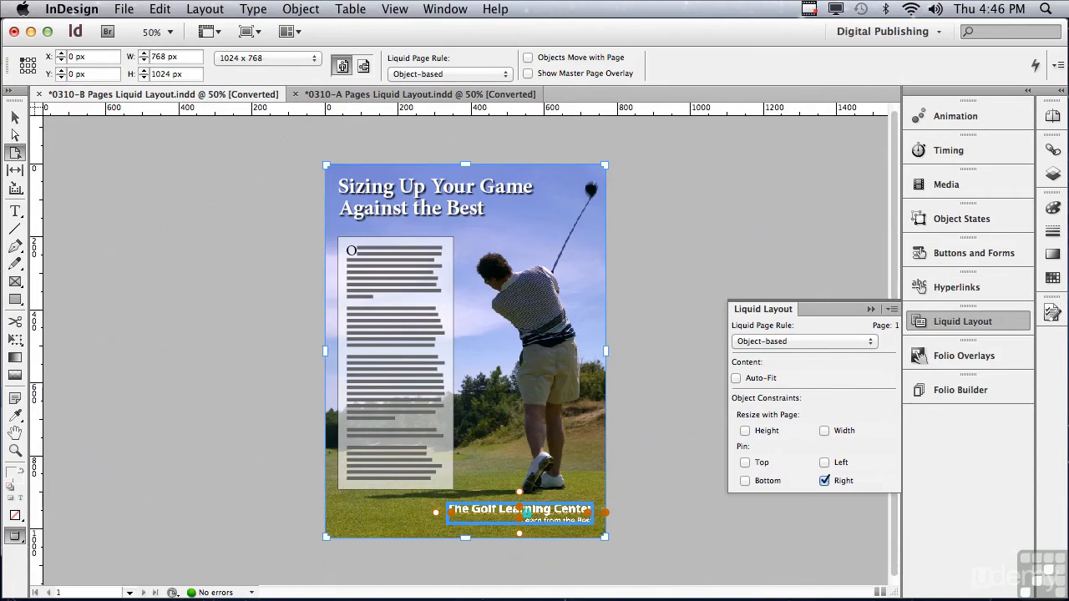
pyautogui.moveTo(605, 540); pyautogui.dragTo(741, 500)
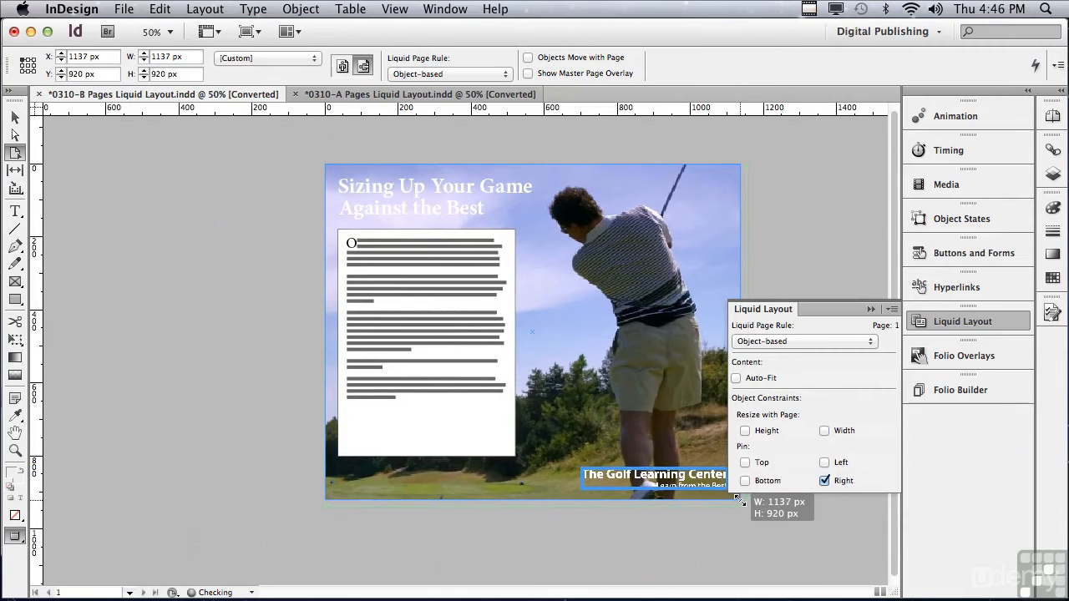
pyautogui.moveTo(740, 501); pyautogui.dragTo(740, 501)
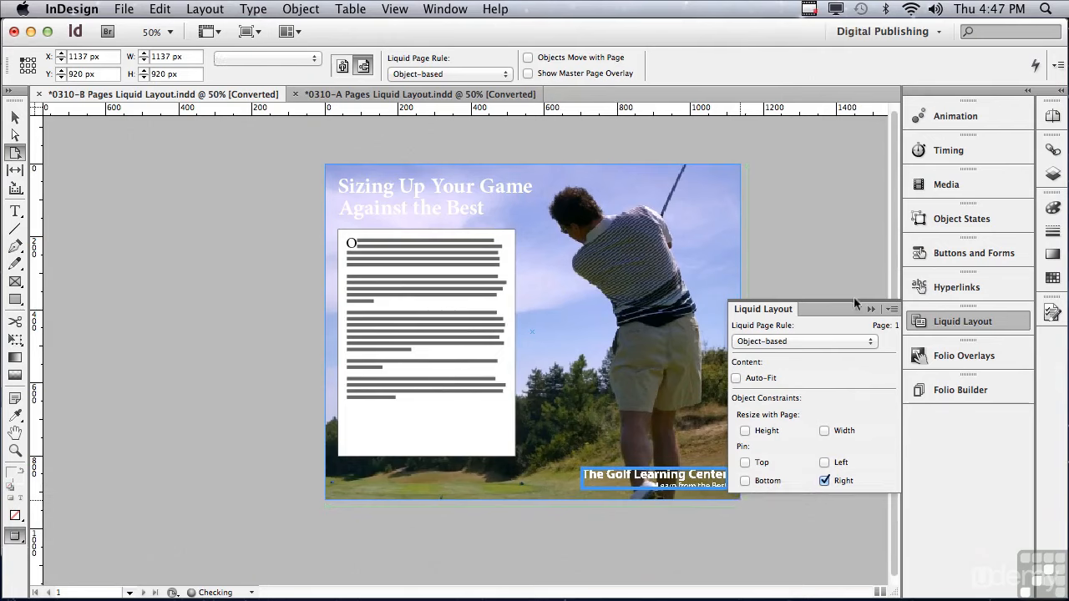
# Show the document's pages and view the commands available for the iPad V layout, including Create Alternate Layout
pyautogui.click(1051, 116)
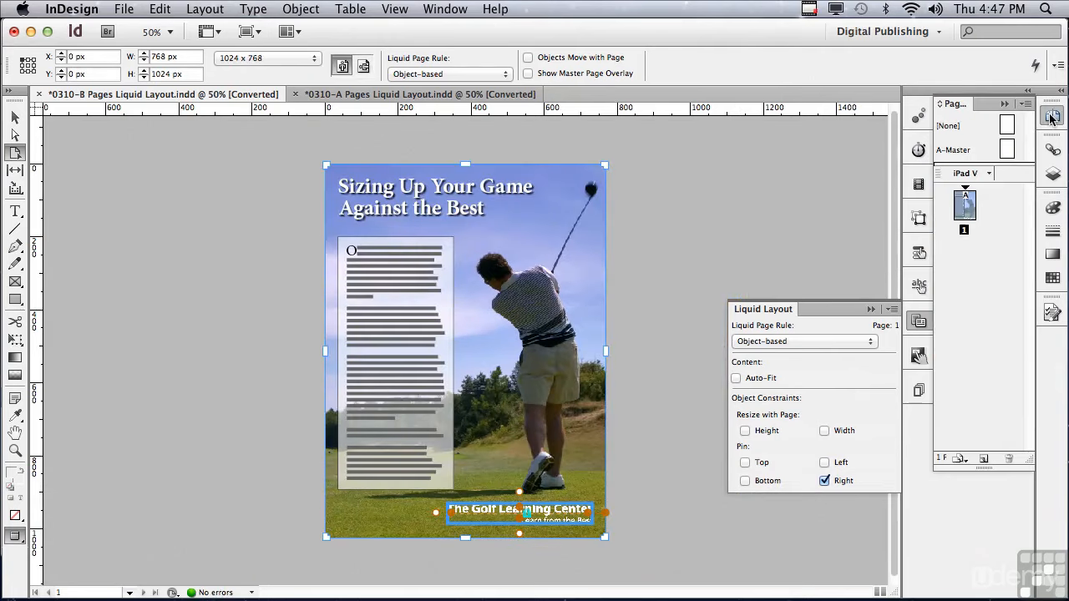
pyautogui.click(991, 173)
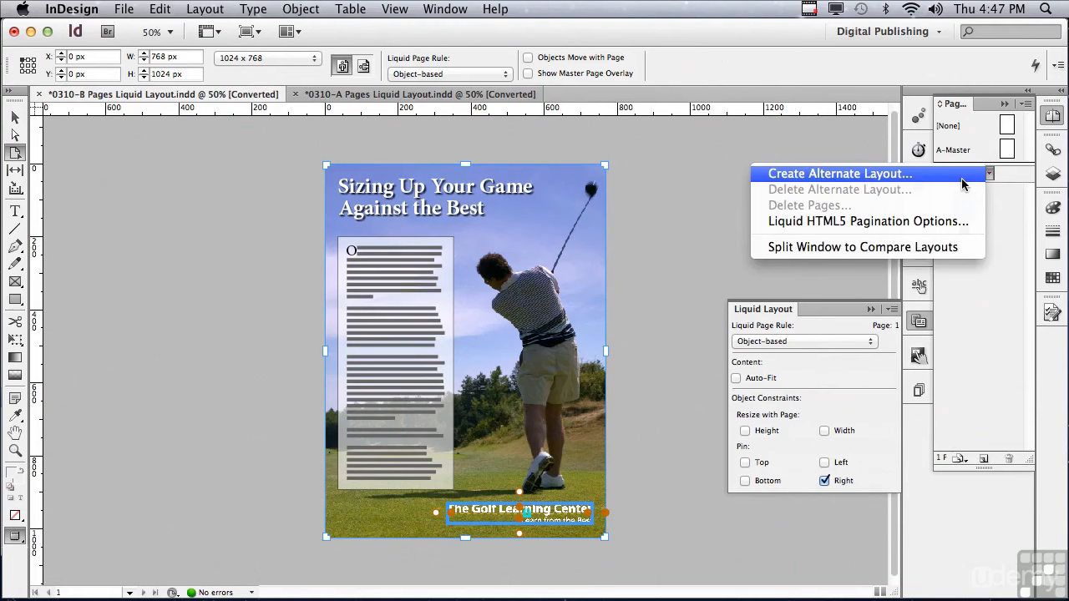
pyautogui.click(815, 151)
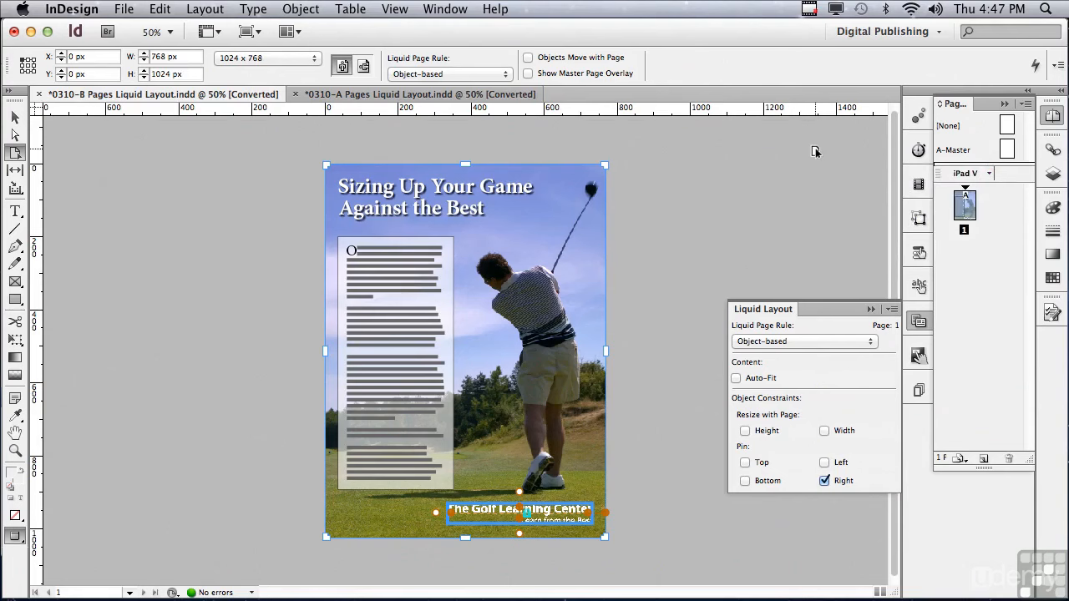